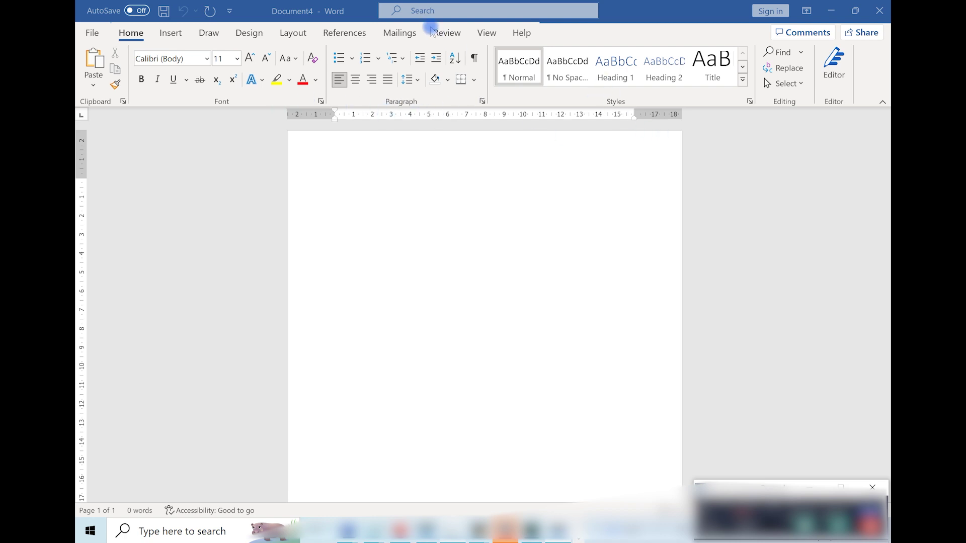
# Search Word's features and make sure the ruler stays visible
pyautogui.click(425, 12)
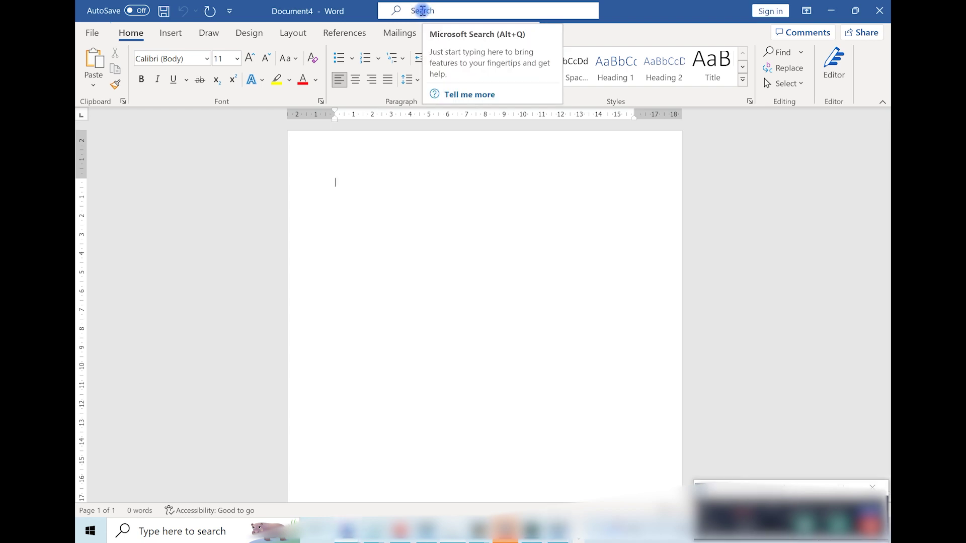
pyautogui.click(423, 11)
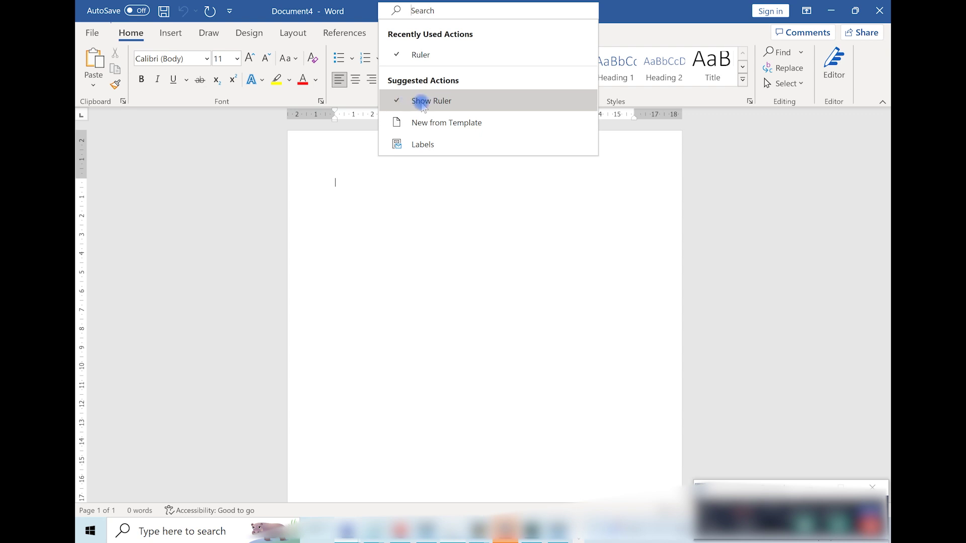
pyautogui.click(448, 202)
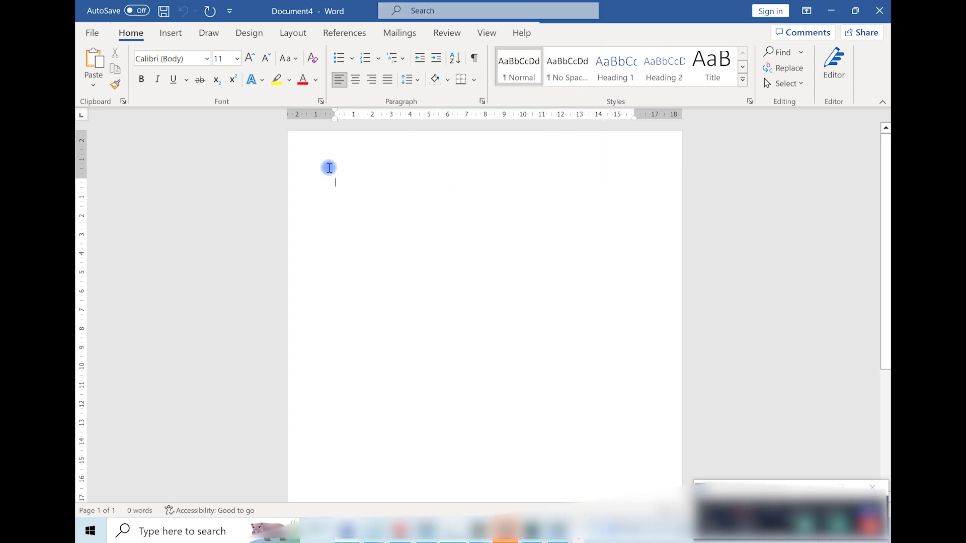
# Insert a custom-size table with 2 columns and 20 rows
pyautogui.click(142, 34)
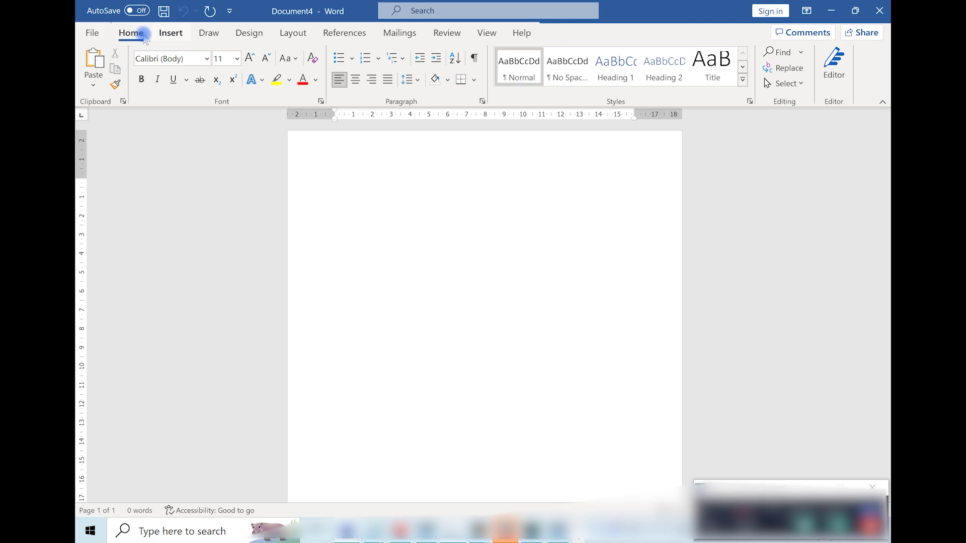
pyautogui.click(172, 37)
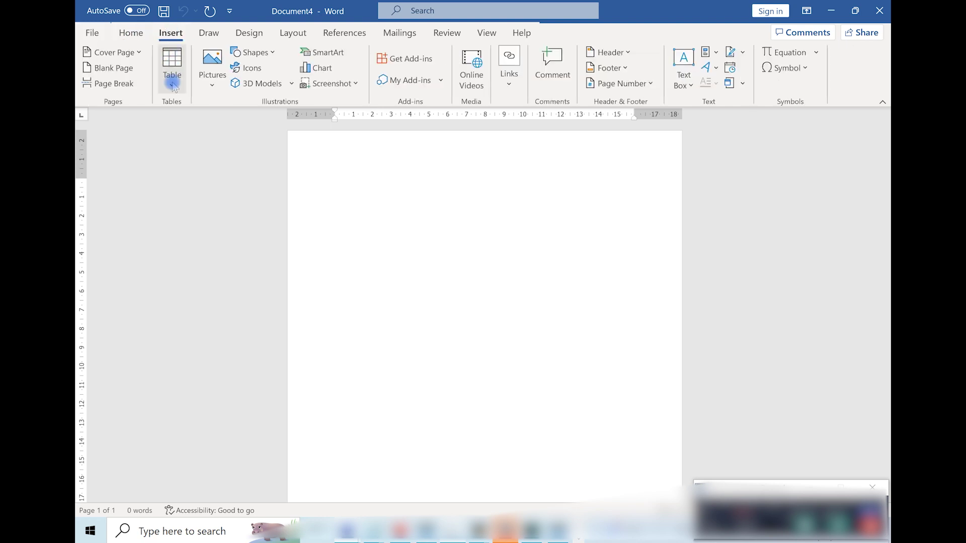
pyautogui.click(172, 88)
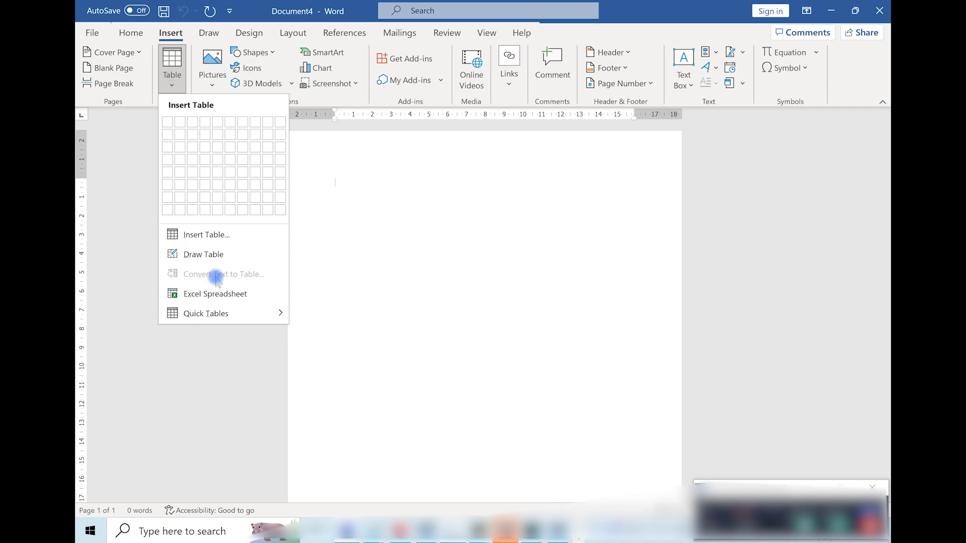
pyautogui.click(199, 235)
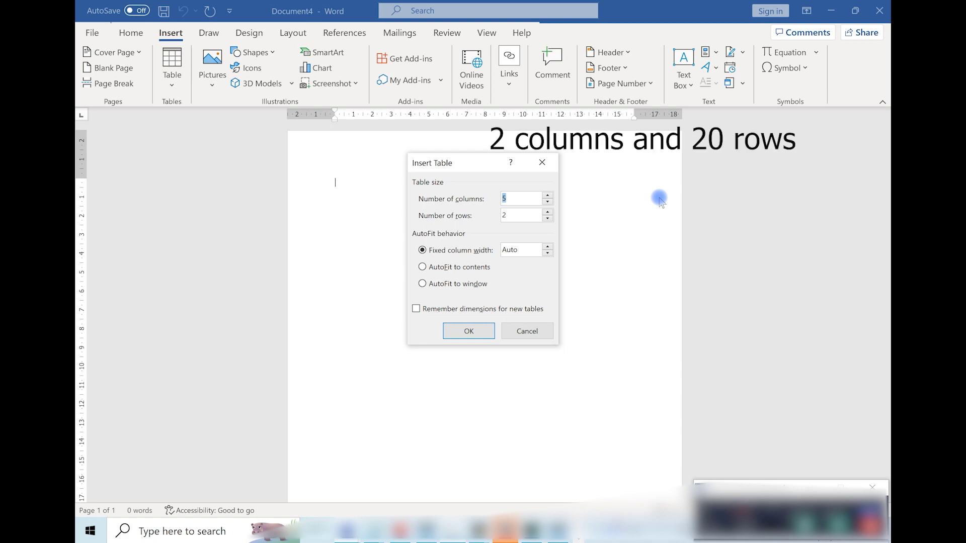
pyautogui.write('2')
pyautogui.click(469, 330)
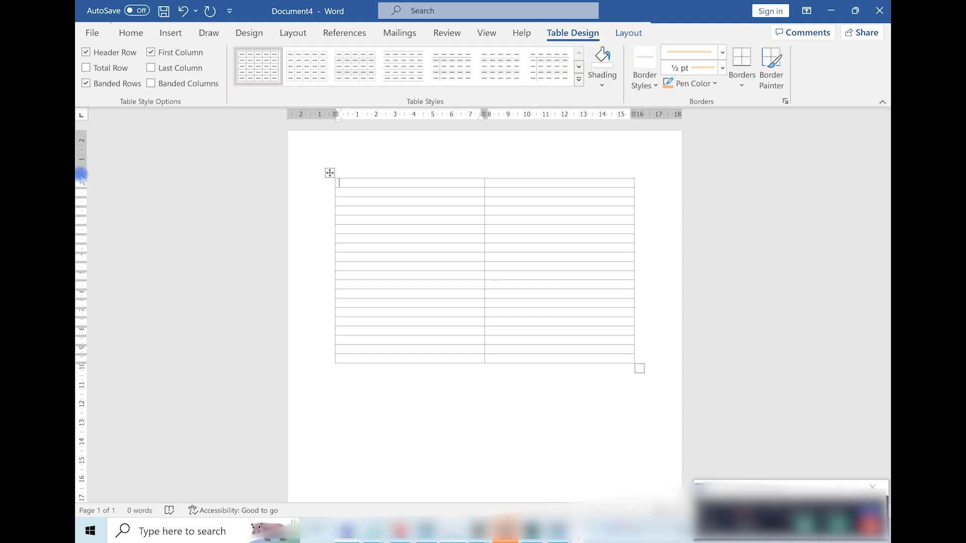
# Drag the top margin up and adjust the bottom margin on the vertical ruler
pyautogui.moveTo(80, 180); pyautogui.dragTo(84, 130)
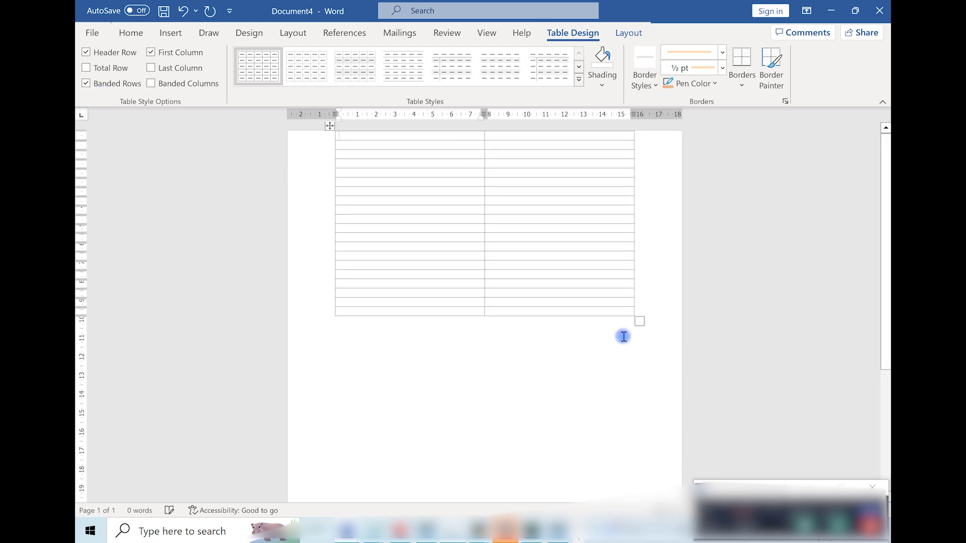
pyautogui.scroll(-2, 113, 413)
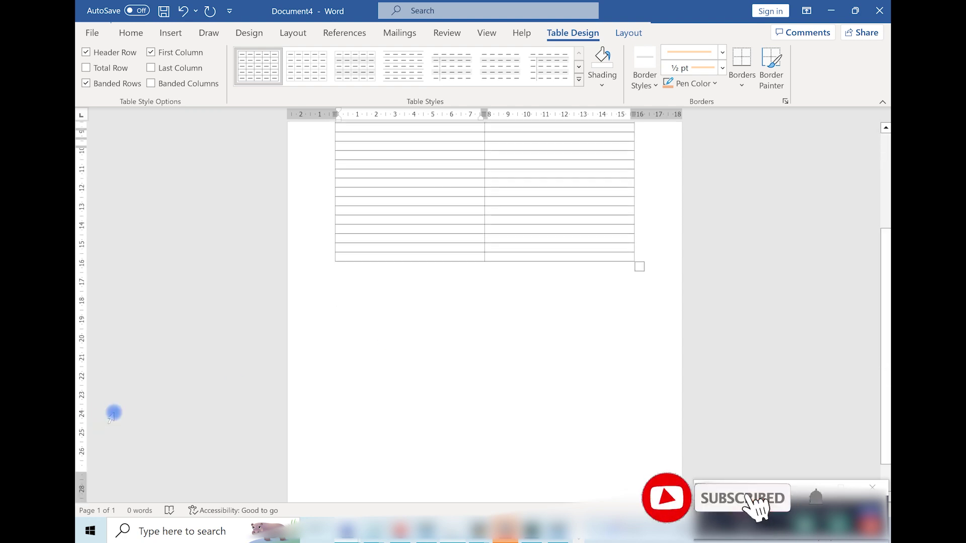
pyautogui.scroll(-3, 112, 413)
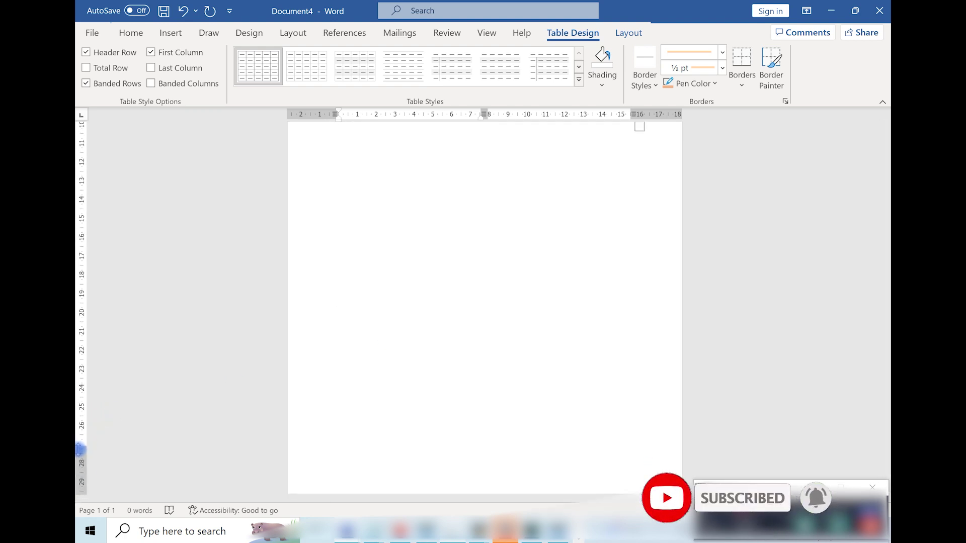
pyautogui.moveTo(80, 447); pyautogui.dragTo(80, 496)
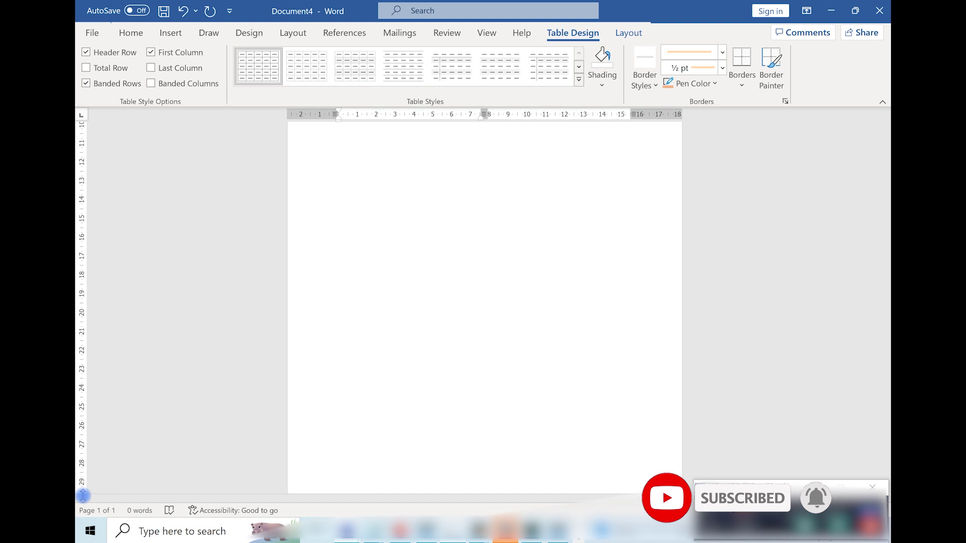
pyautogui.scroll(1, 476, 325)
pyautogui.scroll(1, 476, 325)
pyautogui.scroll(1, 476, 325)
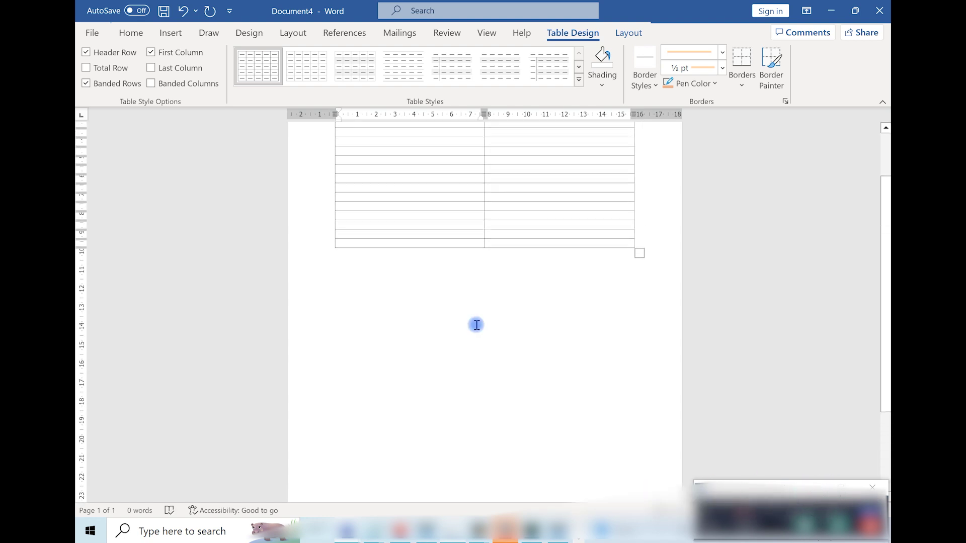
pyautogui.scroll(2, 477, 325)
pyautogui.scroll(1, 477, 325)
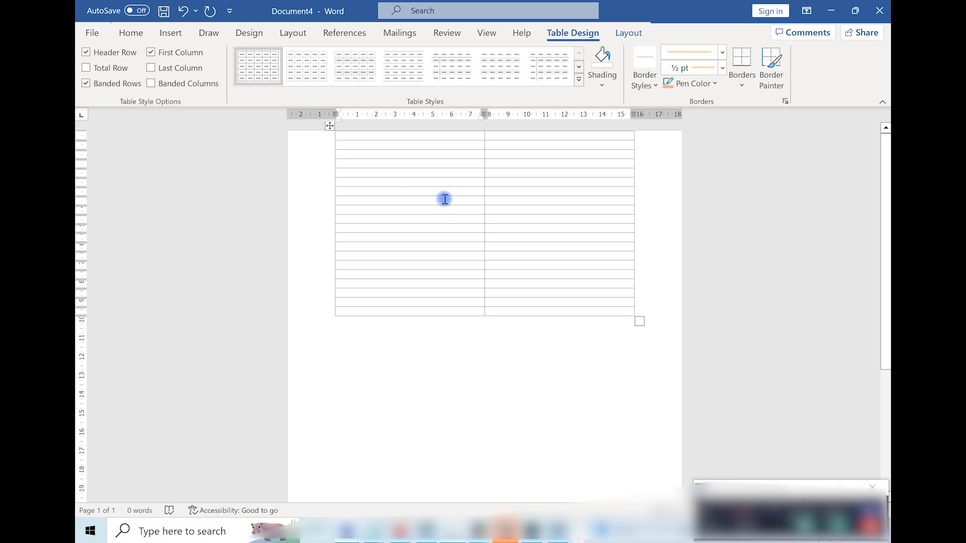
pyautogui.moveTo(327, 261)
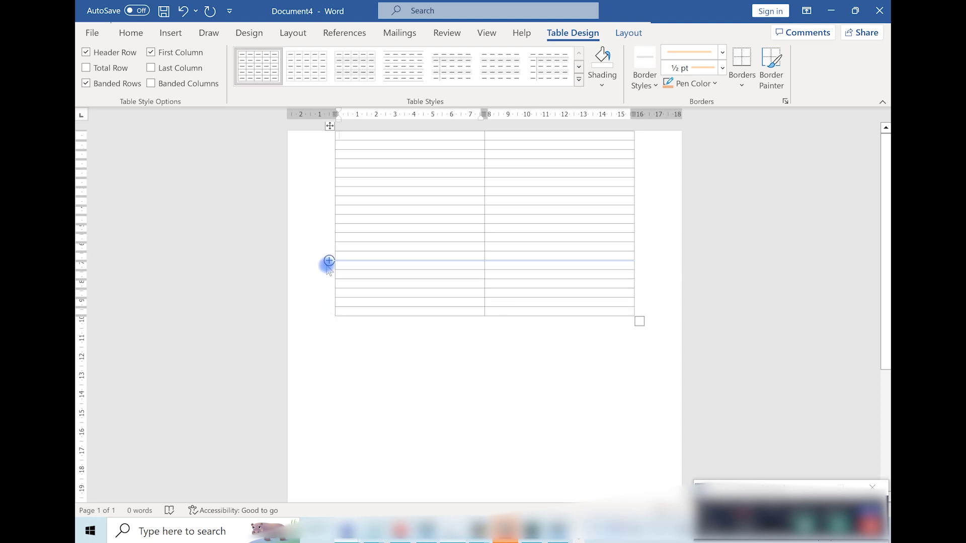
# Insert two batches of rows below the selected lower rows, then select the whole table
pyautogui.moveTo(321, 229); pyautogui.dragTo(309, 315)
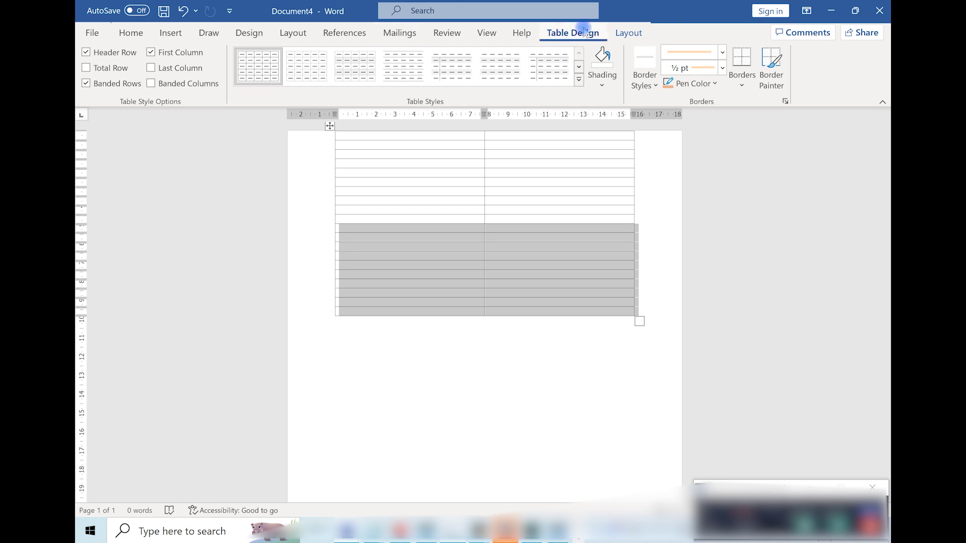
pyautogui.click(628, 32)
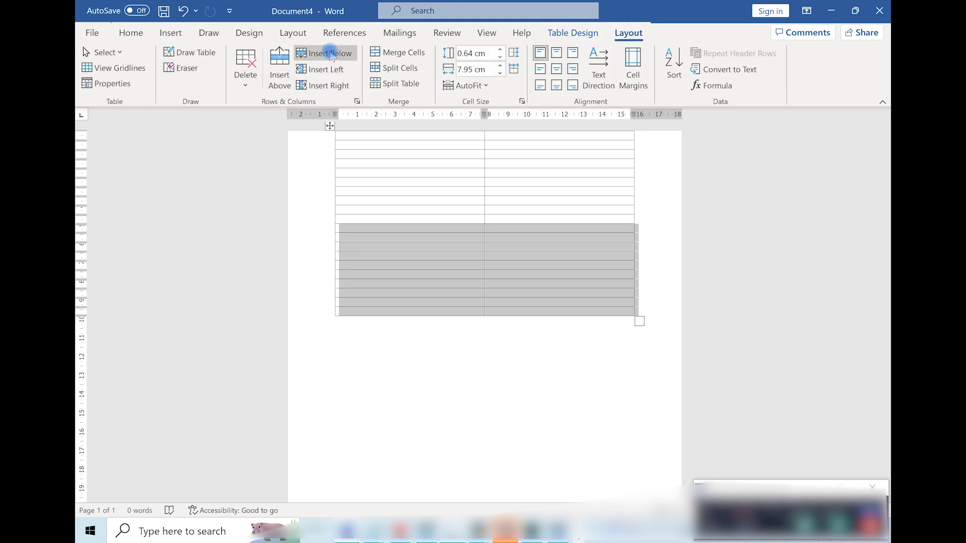
pyautogui.click(330, 53)
pyautogui.scroll(-2, 677, 413)
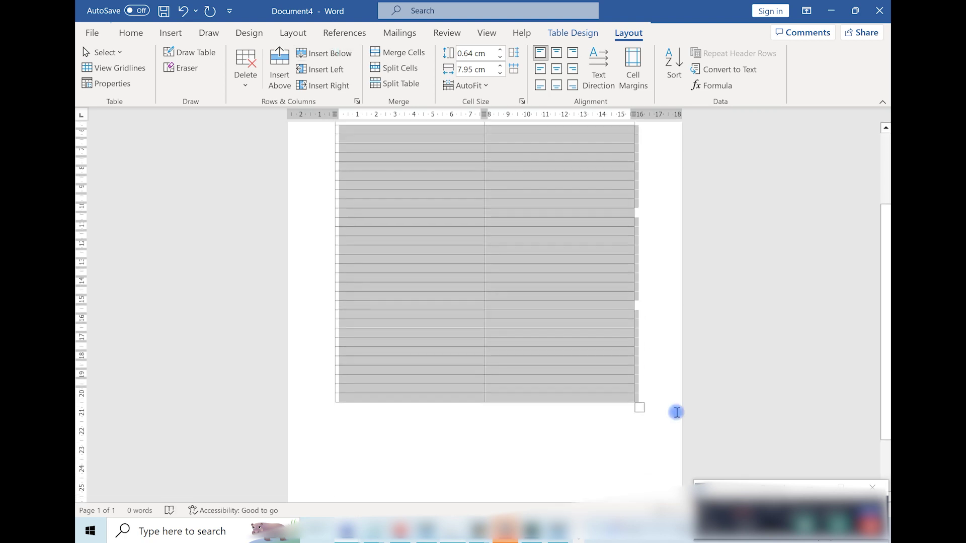
pyautogui.scroll(-1, 674, 409)
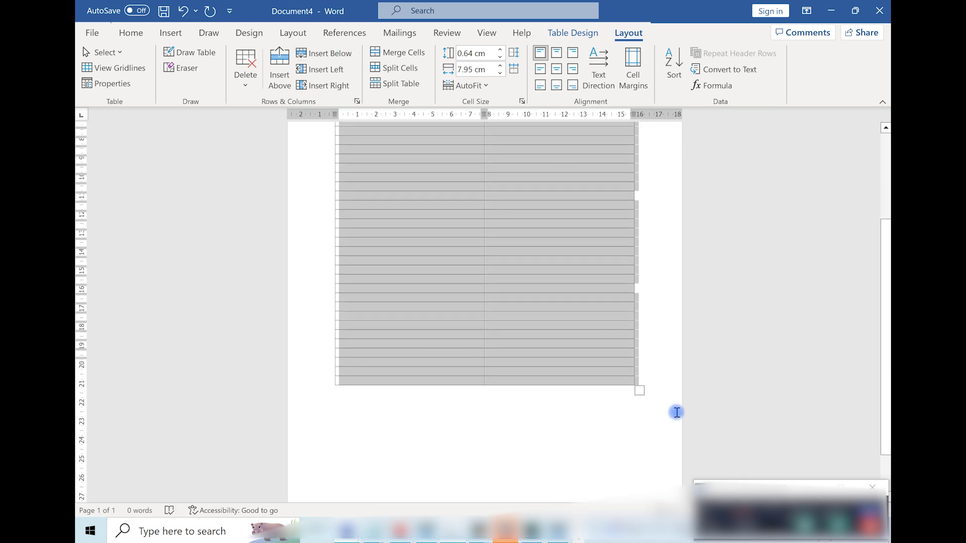
pyautogui.click(332, 54)
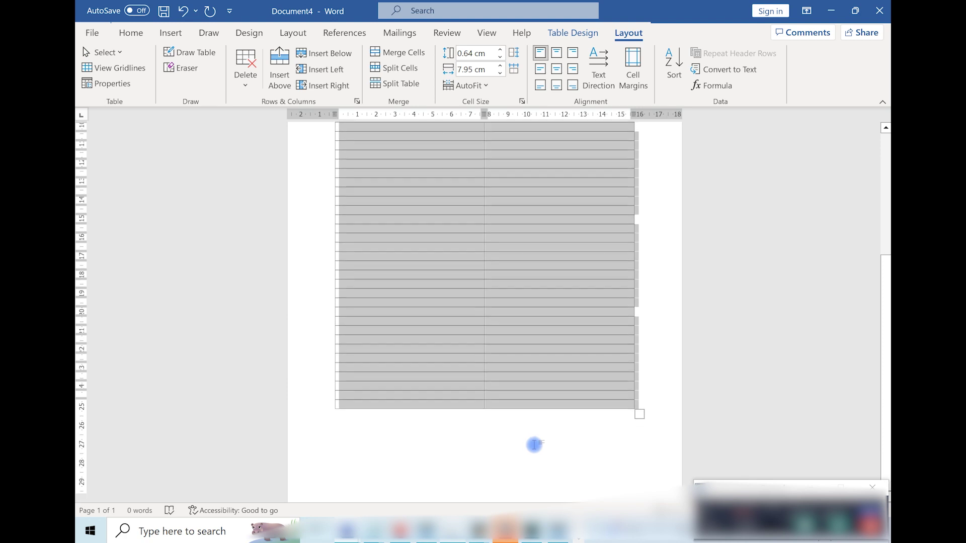
pyautogui.scroll(3, 534, 445)
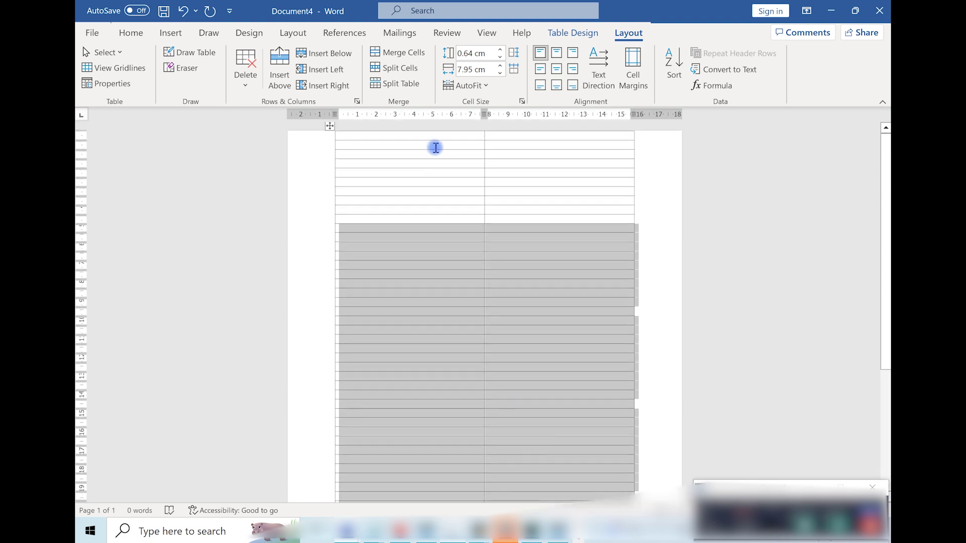
pyautogui.click(340, 191)
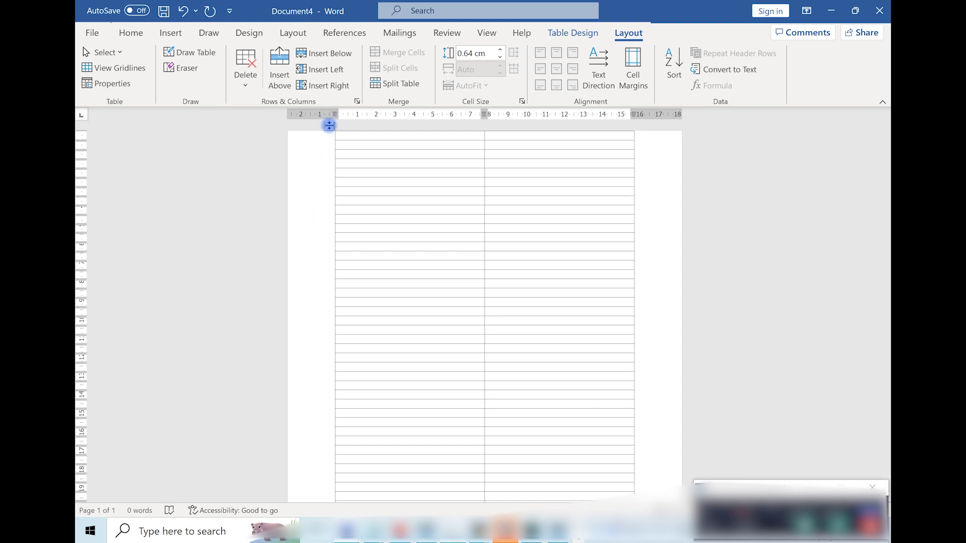
pyautogui.click(329, 125)
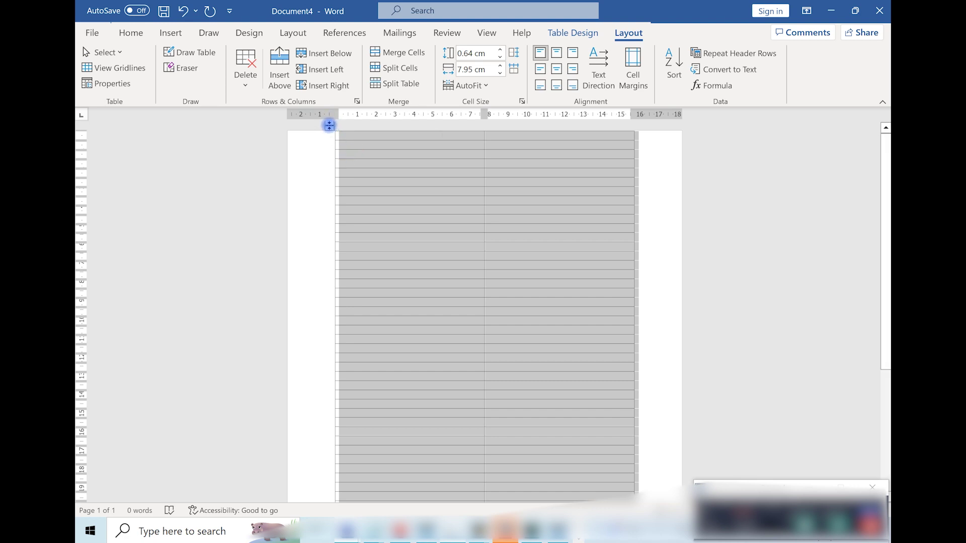
# Give every table row a fixed 0.6 cm height in Table Properties
pyautogui.rightClick(329, 125)
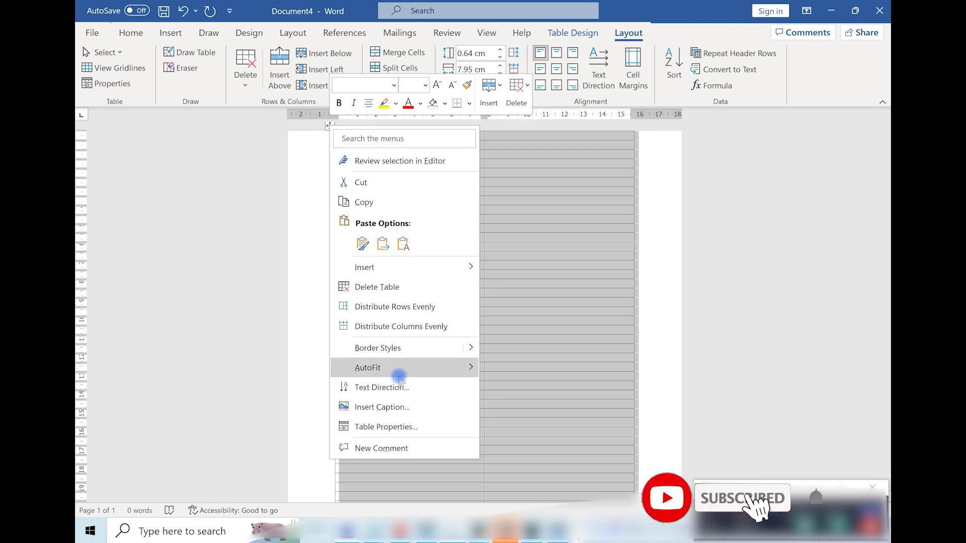
pyautogui.click(400, 428)
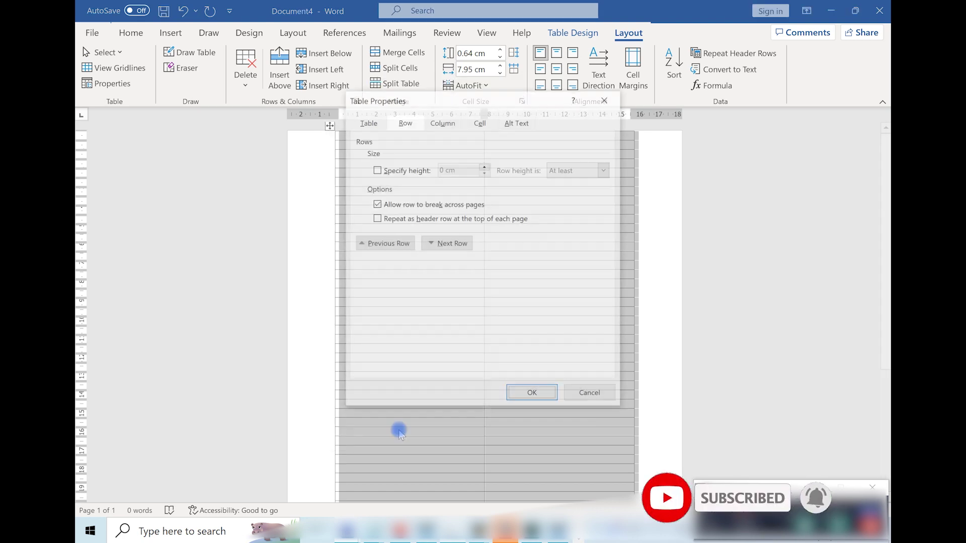
pyautogui.click(375, 171)
pyautogui.click(446, 170)
pyautogui.write('0.6')
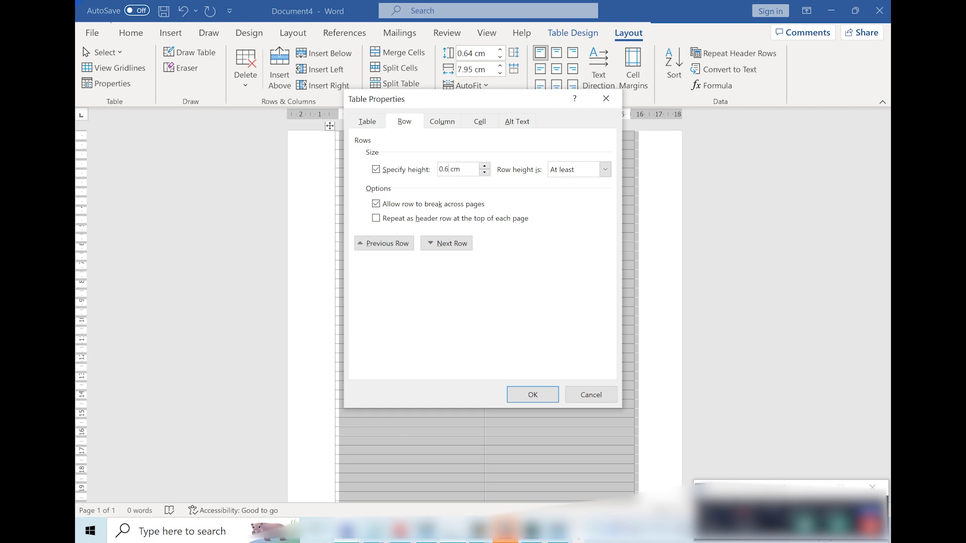
pyautogui.click(529, 395)
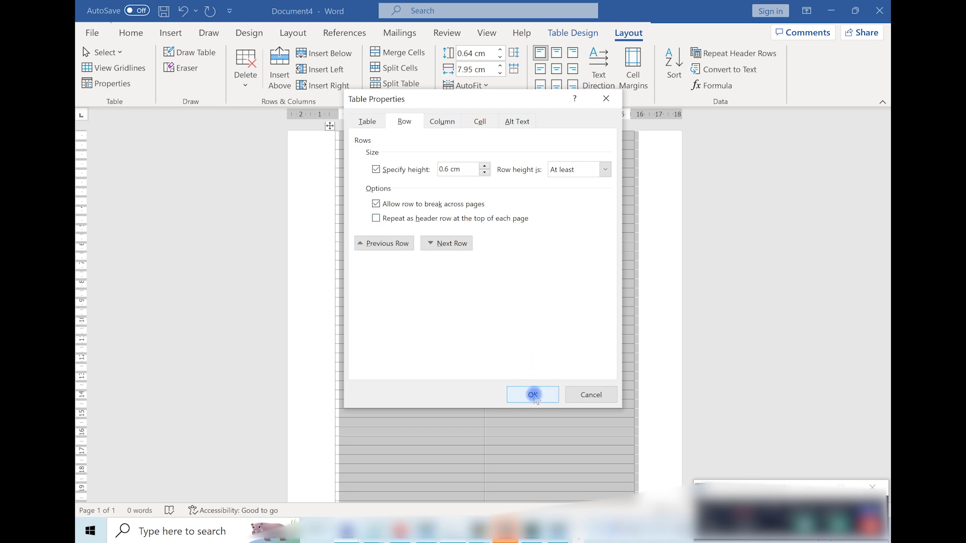
pyautogui.click(533, 395)
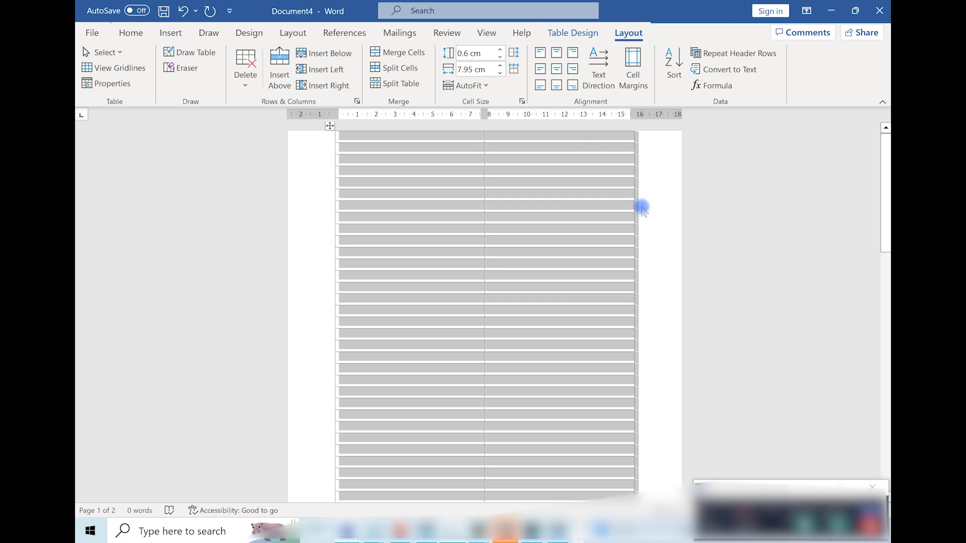
# Stretch the table's left and right edges out to the page edges
pyautogui.click(639, 208)
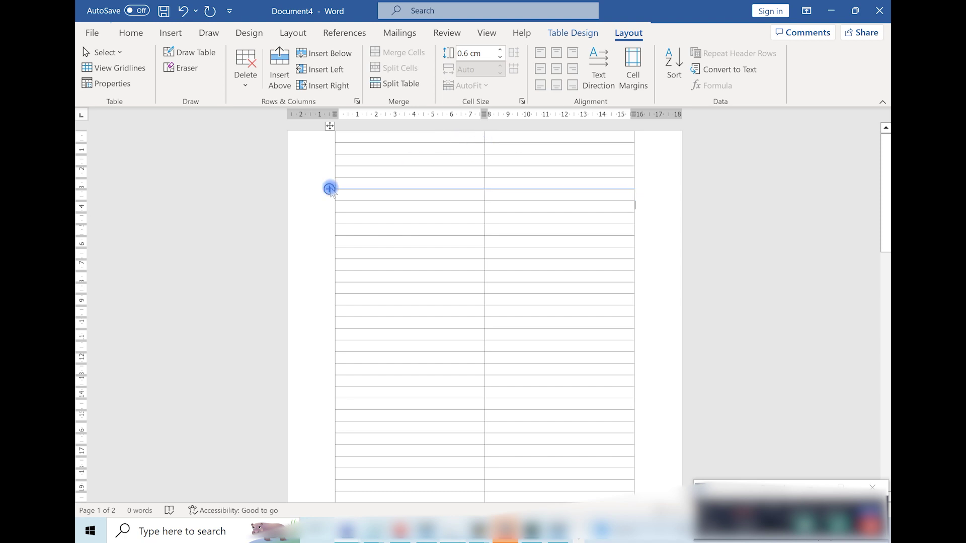
pyautogui.moveTo(330, 166)
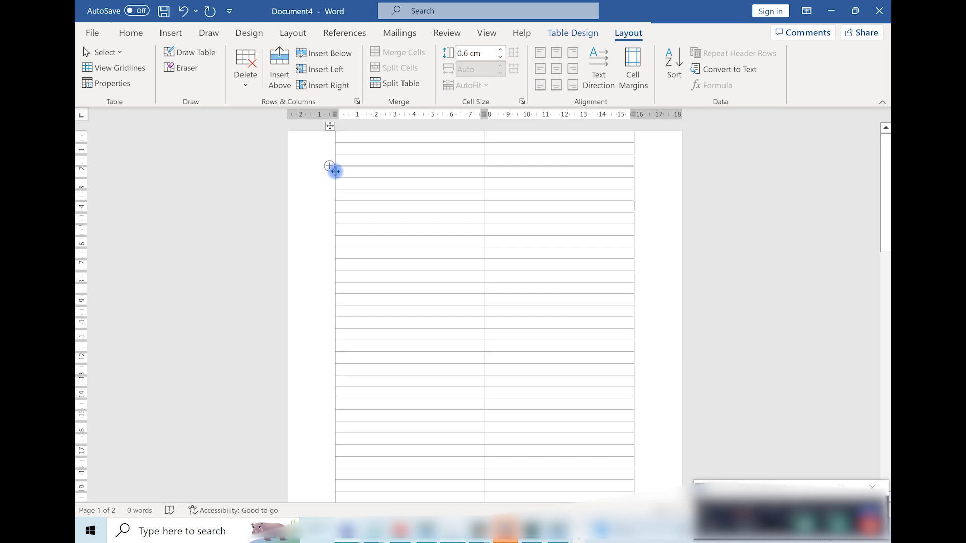
pyautogui.moveTo(335, 171); pyautogui.dragTo(288, 182)
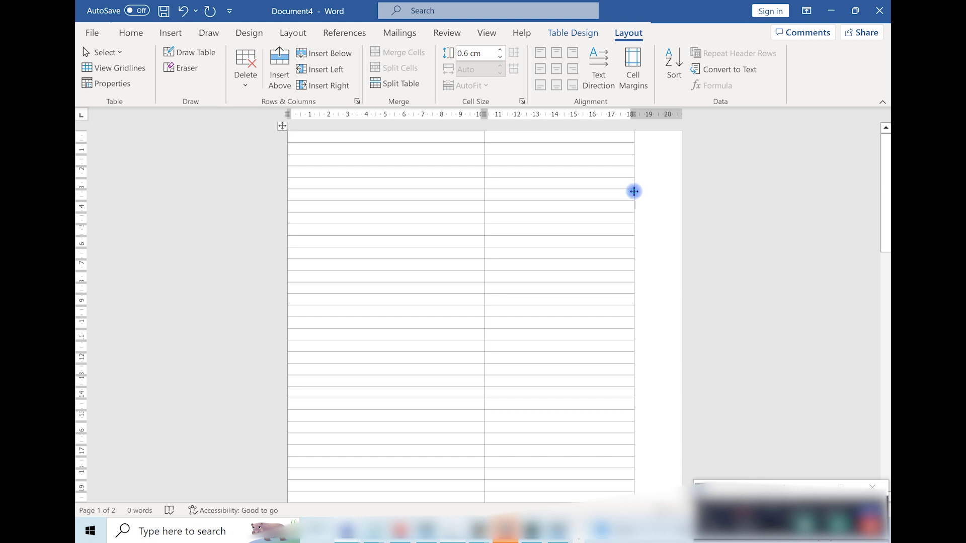
pyautogui.moveTo(634, 191); pyautogui.dragTo(682, 191)
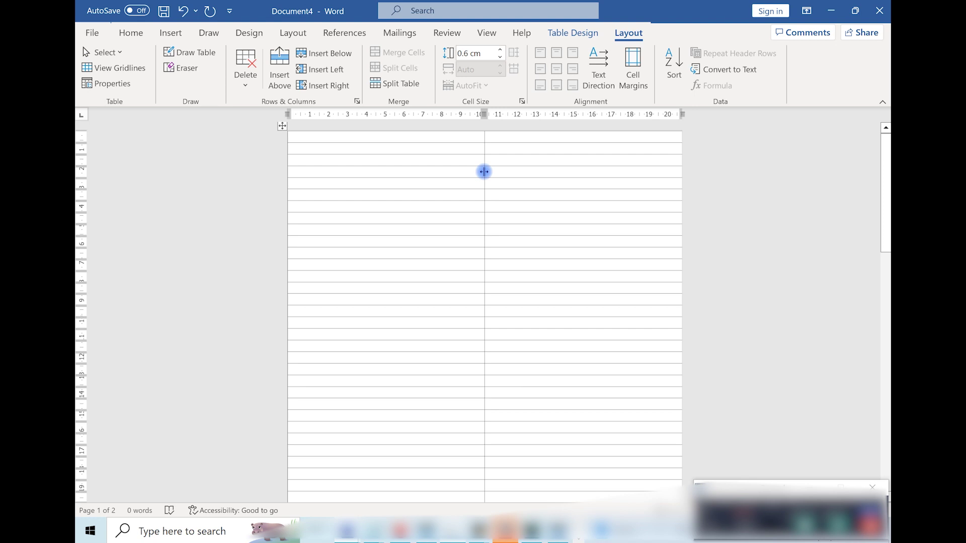
# Narrow the left column into a margin strip and make the top row much taller
pyautogui.moveTo(484, 171); pyautogui.dragTo(381, 158)
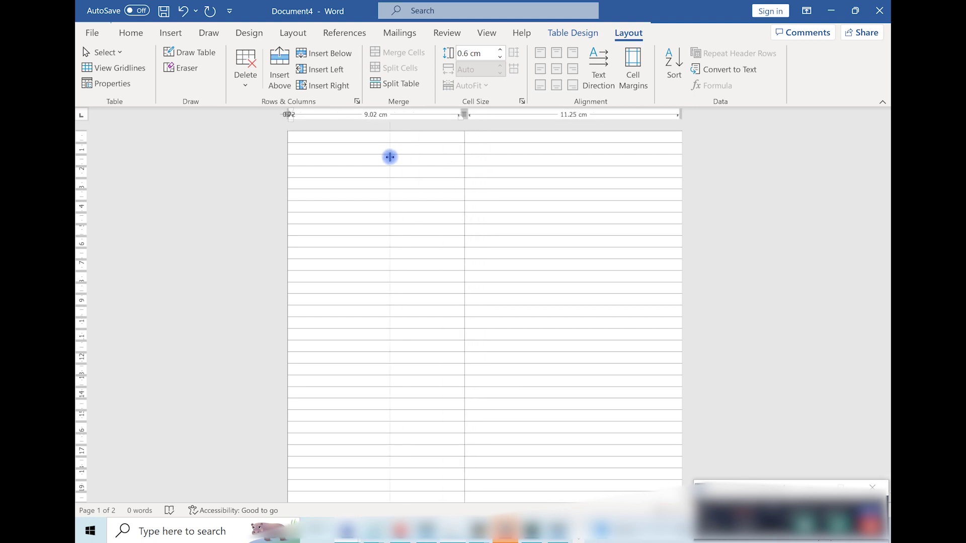
pyautogui.moveTo(381, 158); pyautogui.dragTo(358, 160)
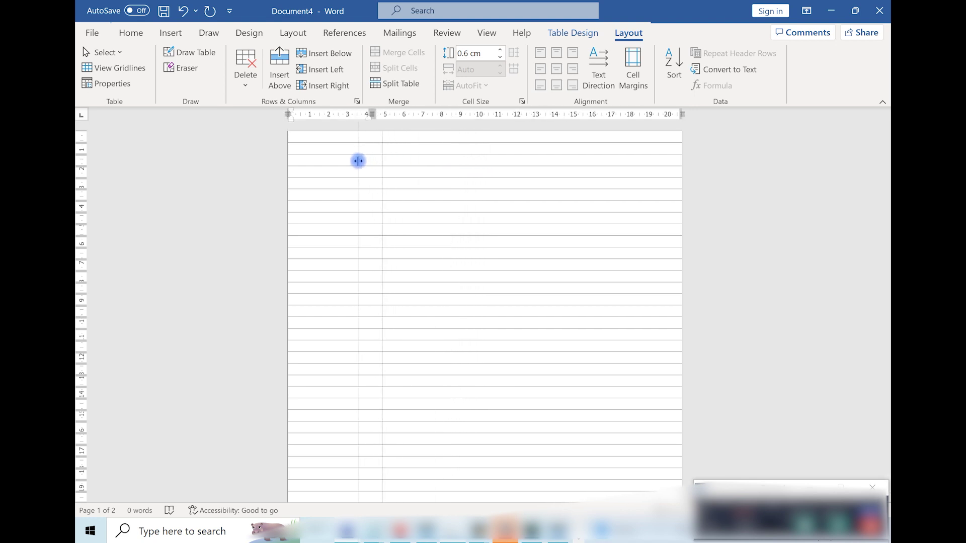
pyautogui.moveTo(442, 142)
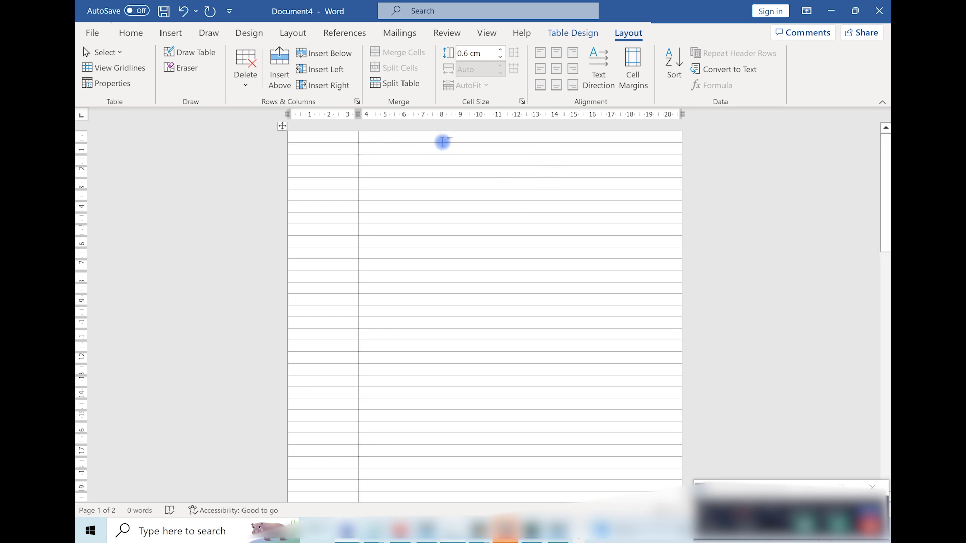
pyautogui.moveTo(442, 143); pyautogui.dragTo(430, 225)
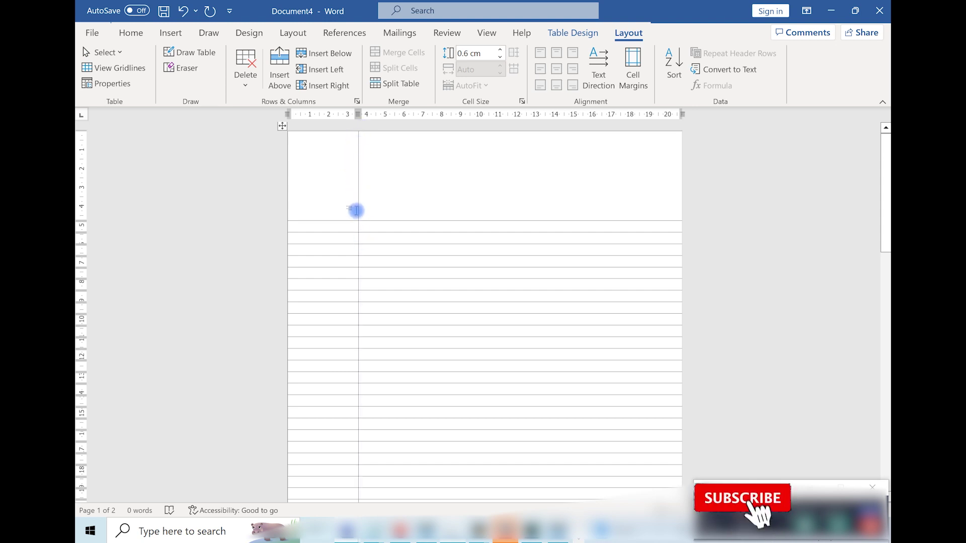
# Set the border pen to a 3 pt line in dark blue
pyautogui.click(565, 33)
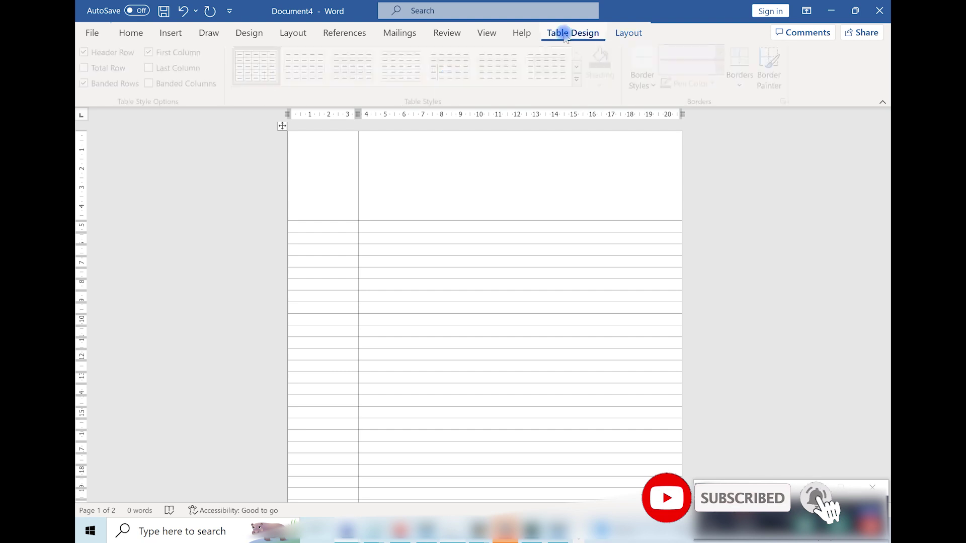
pyautogui.hotkey('shift', 'F10')
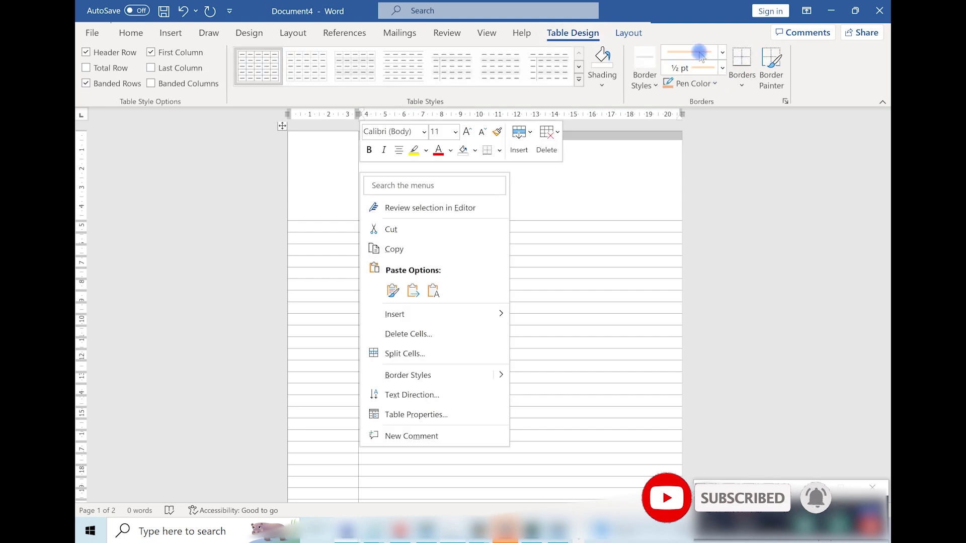
pyautogui.click(700, 53)
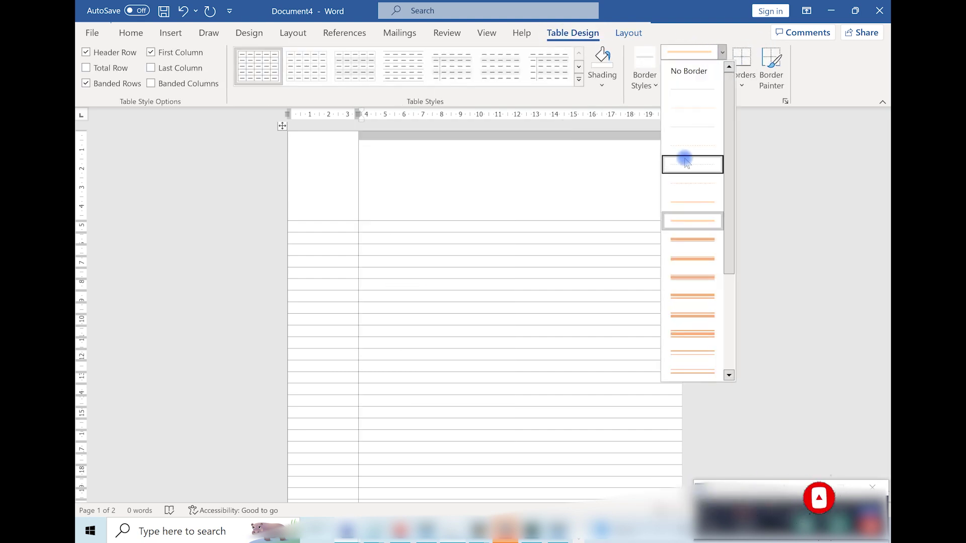
pyautogui.click(681, 240)
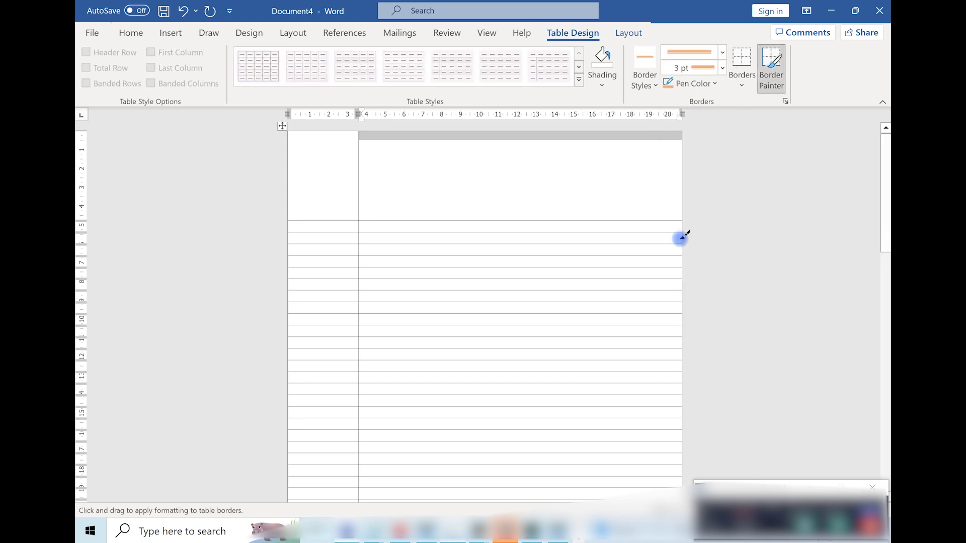
pyautogui.click(714, 84)
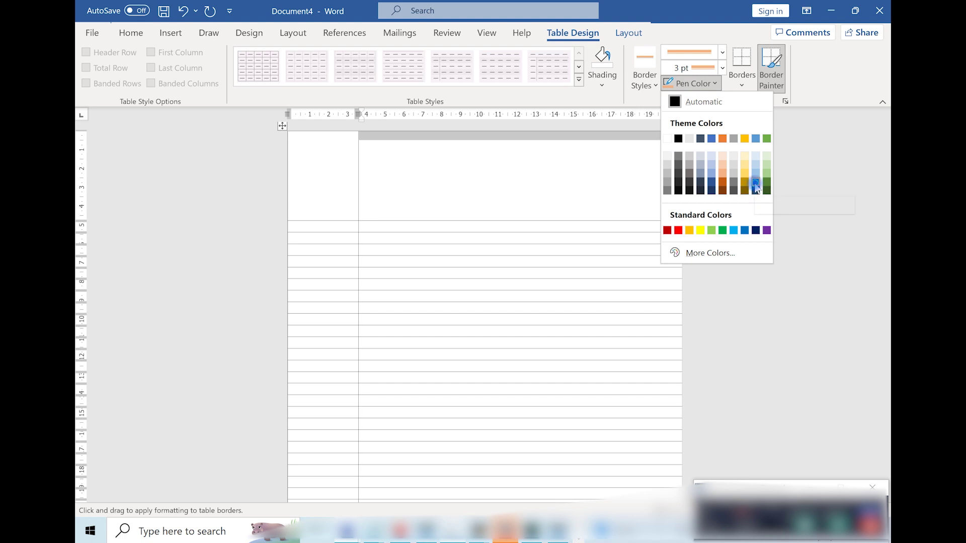
pyautogui.click(755, 183)
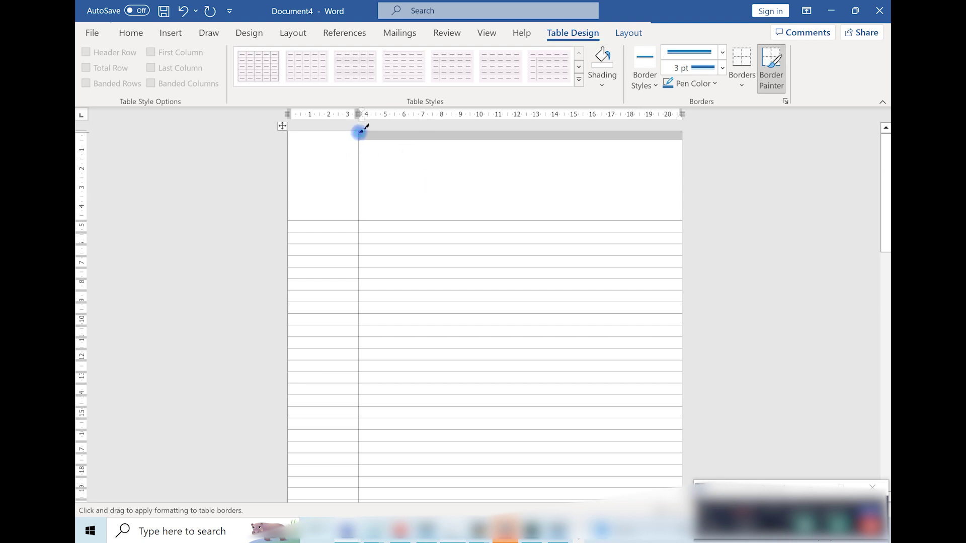
# Paint the divider between the margin strip and the writing column
pyautogui.moveTo(359, 132); pyautogui.dragTo(360, 487)
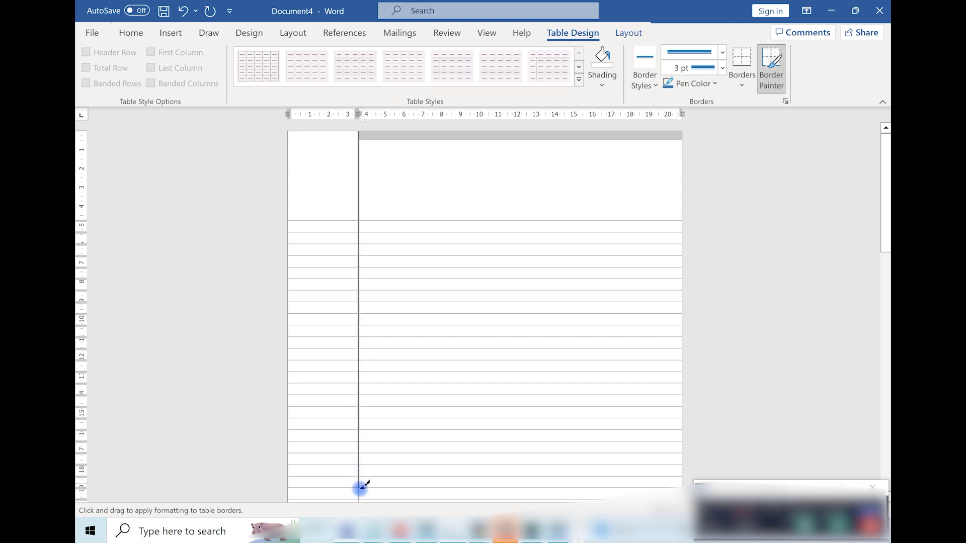
pyautogui.moveTo(361, 487); pyautogui.dragTo(358, 296)
pyautogui.scroll(-3, 647, 243)
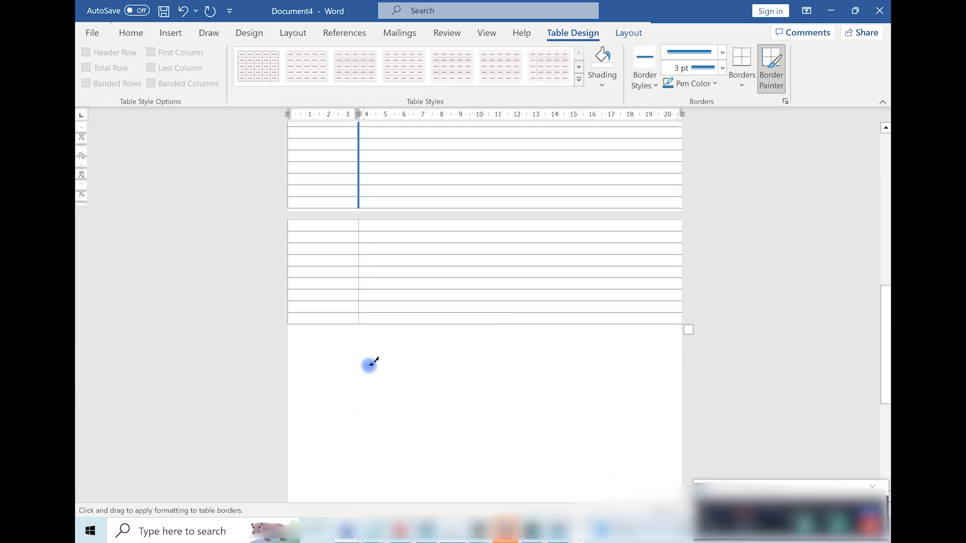
# Turn off Border Painter and delete the overflow table rows on page two
pyautogui.click(272, 220)
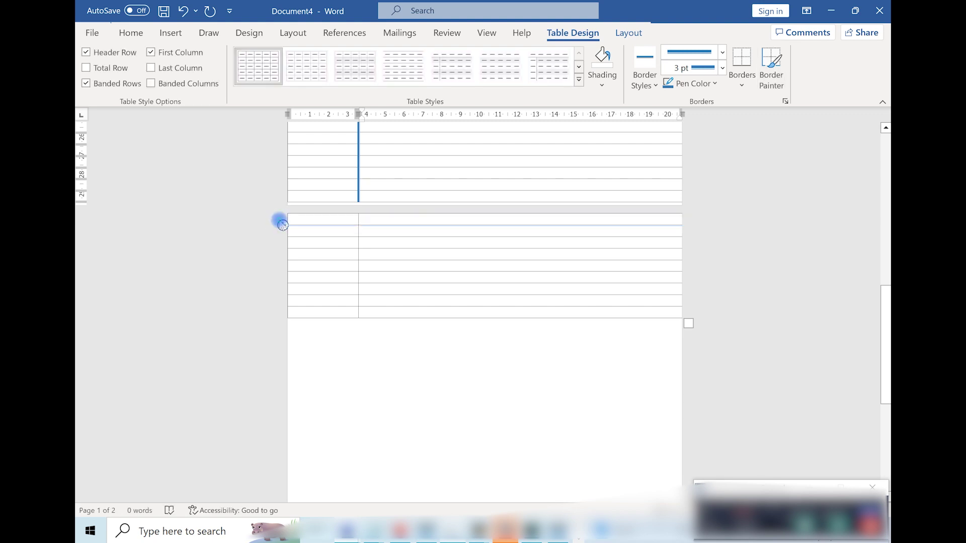
pyautogui.moveTo(275, 312); pyautogui.dragTo(285, 213)
pyautogui.press('BackSpace')
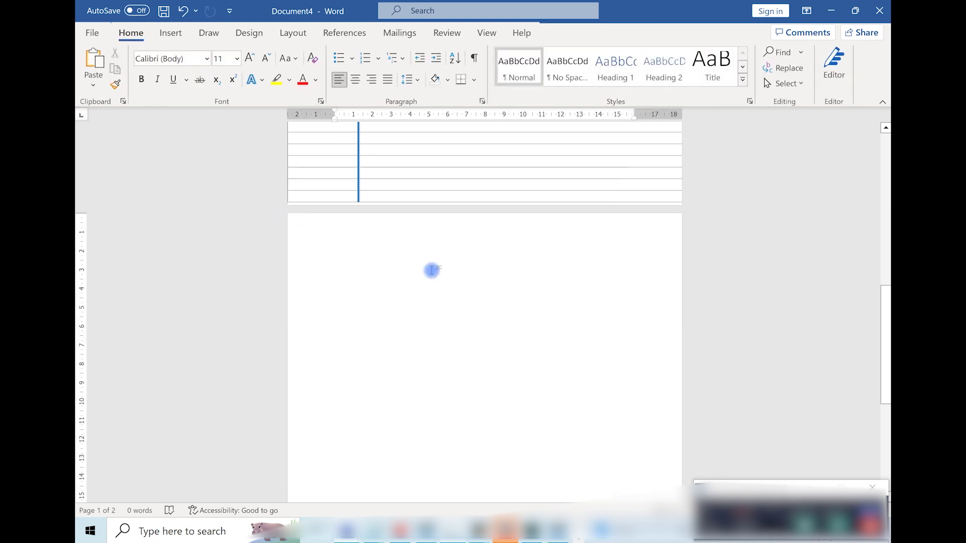
pyautogui.scroll(10, 432, 271)
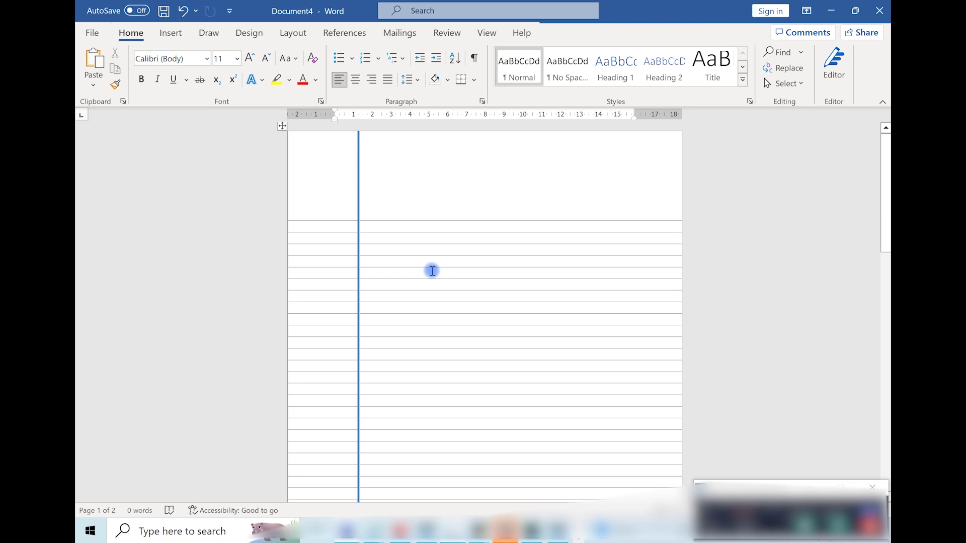